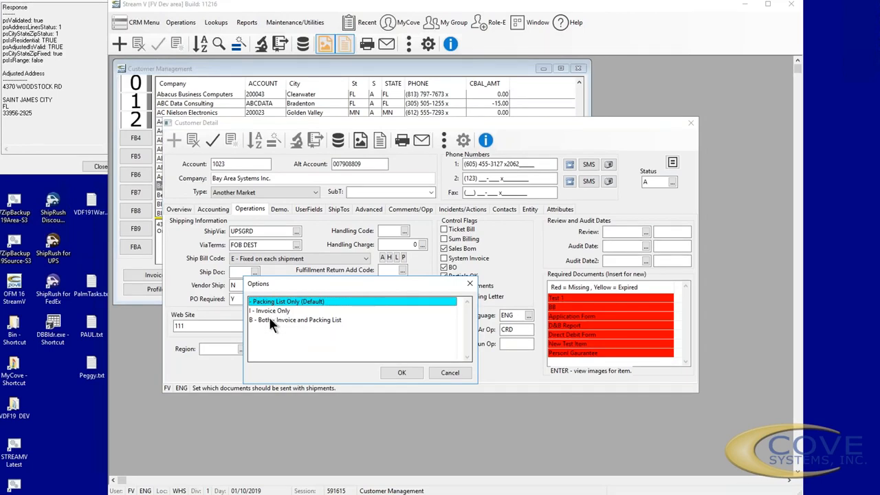
Dismiss the Ship Doc options and review the Vendor Ship options without changing either setting
click(469, 284)
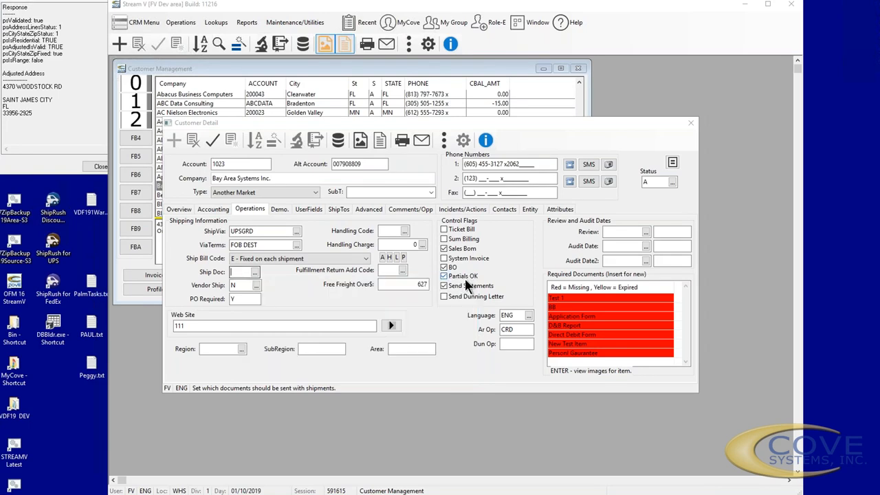
click(238, 285)
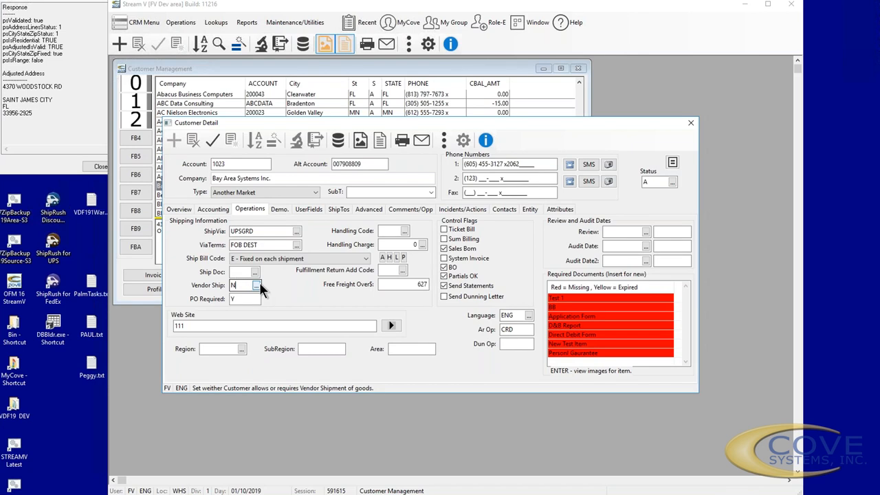
click(257, 285)
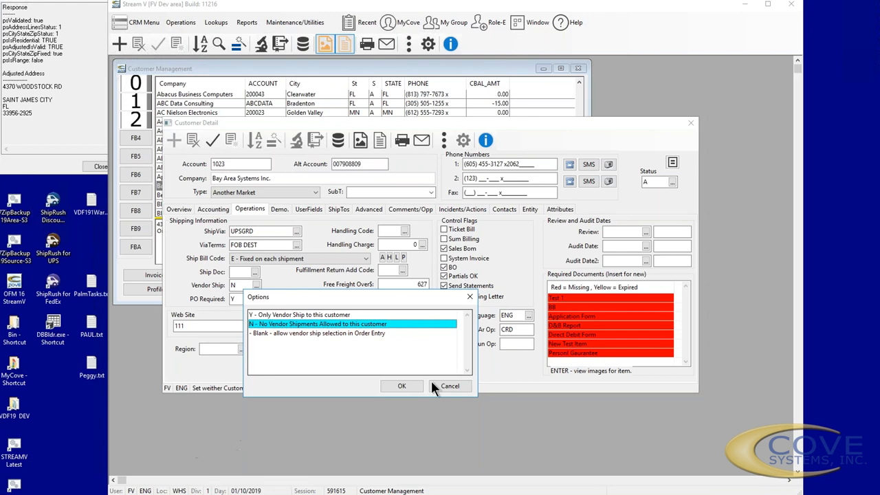
click(453, 382)
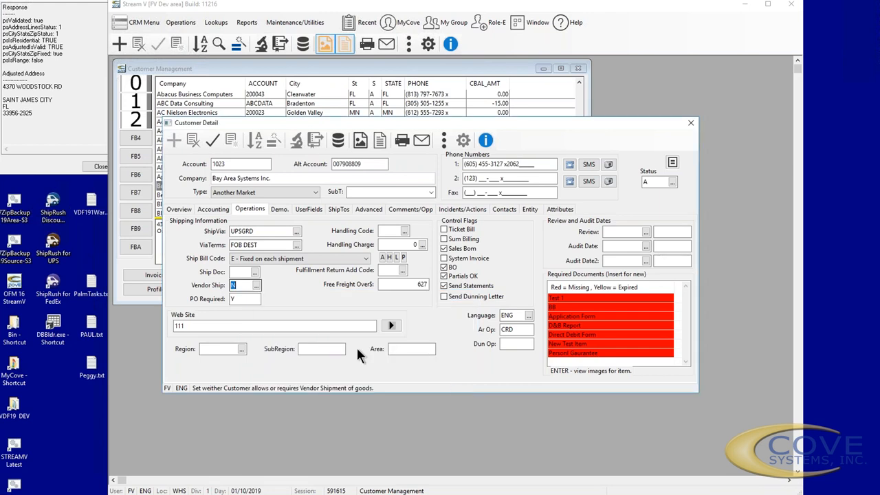
Set Vendor Ship to Blank so that vendor ship selection is allowed in Order Entry
click(241, 300)
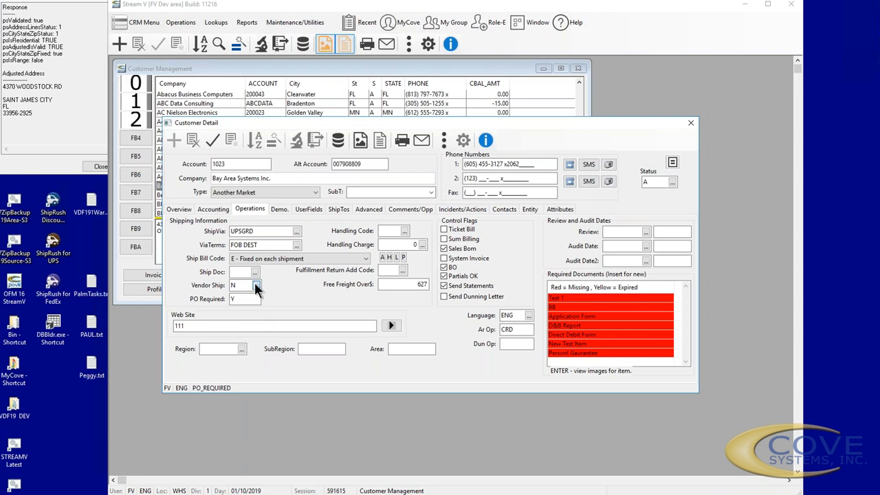
click(255, 284)
click(271, 333)
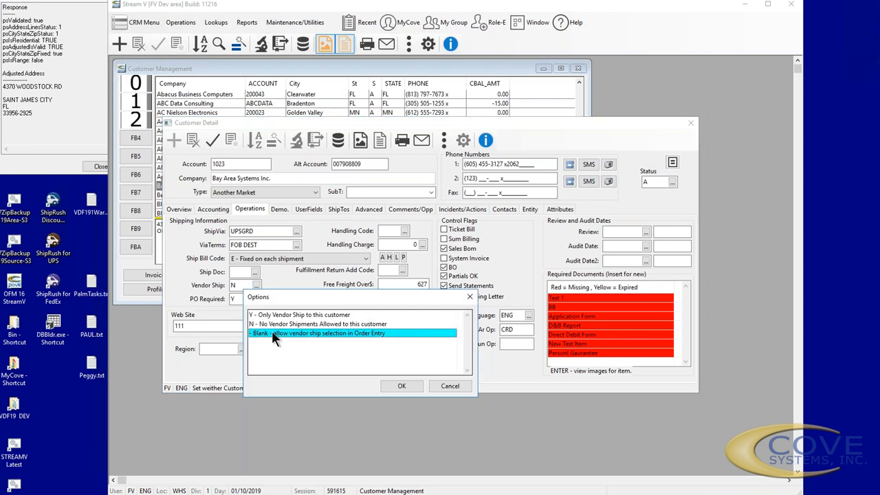
click(398, 387)
Set the Handling Code to the blank "No box or handling" option and check the Handling Charge lookup
click(406, 231)
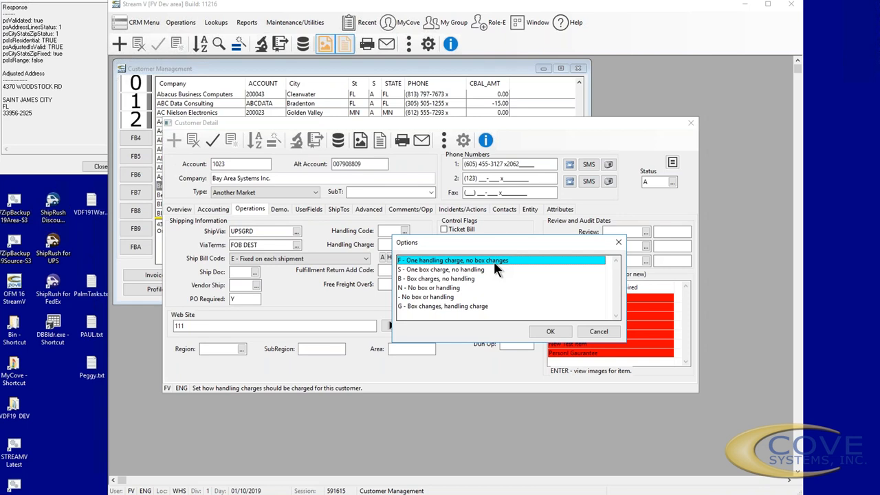
double_click(454, 301)
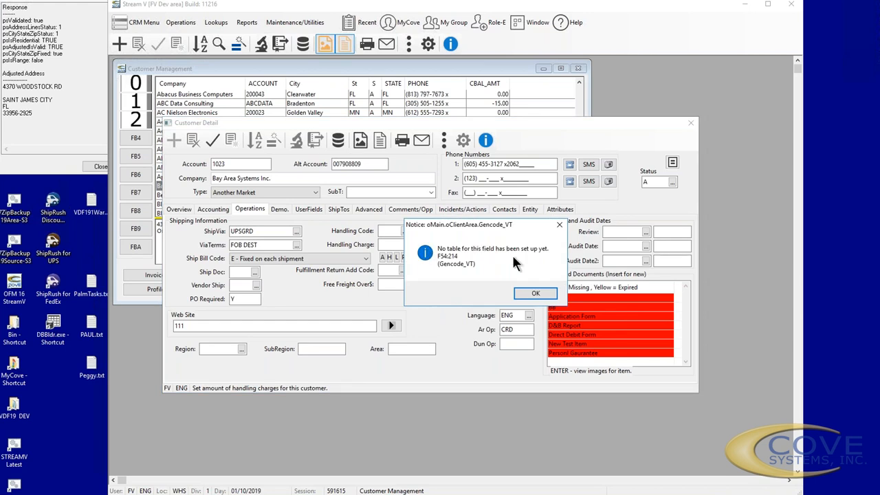
click(526, 290)
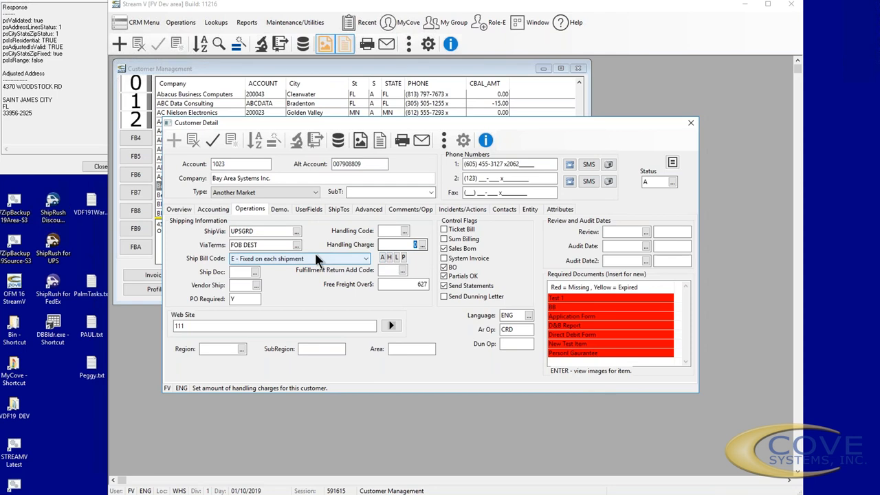
View the flat rate fee prompts for air freight and in-house vehicle shipments, cancelling each one
click(384, 259)
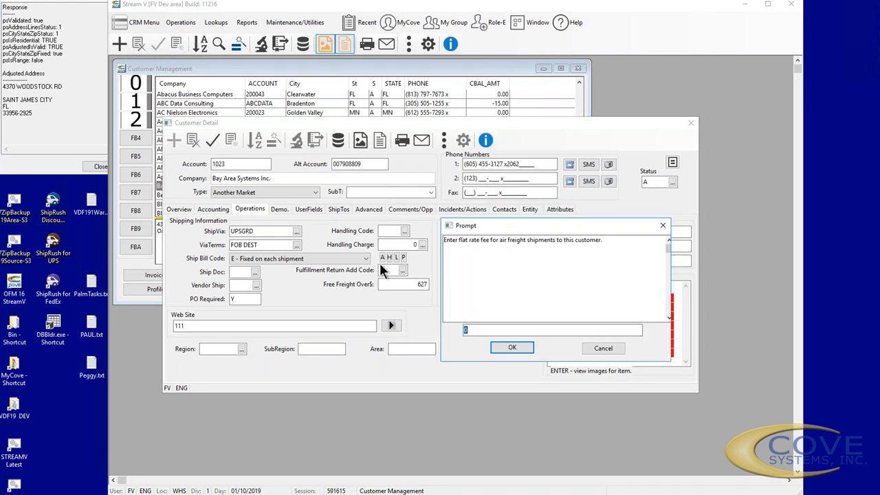
click(603, 348)
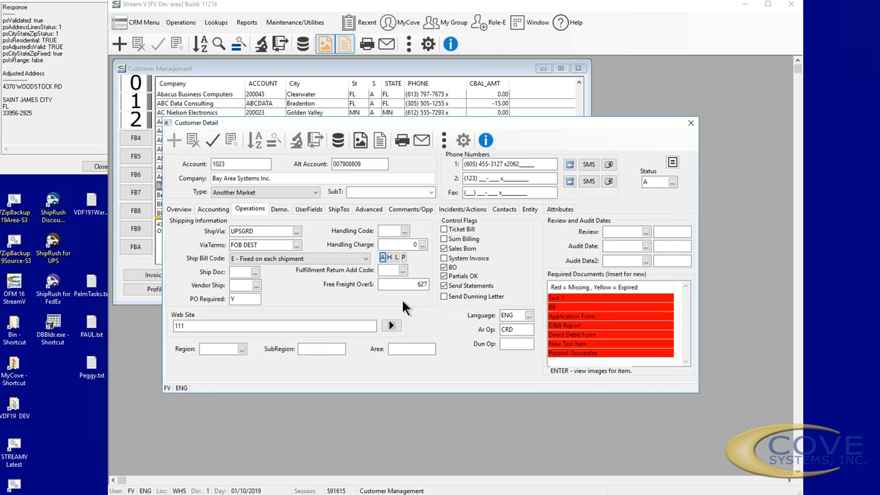
click(389, 259)
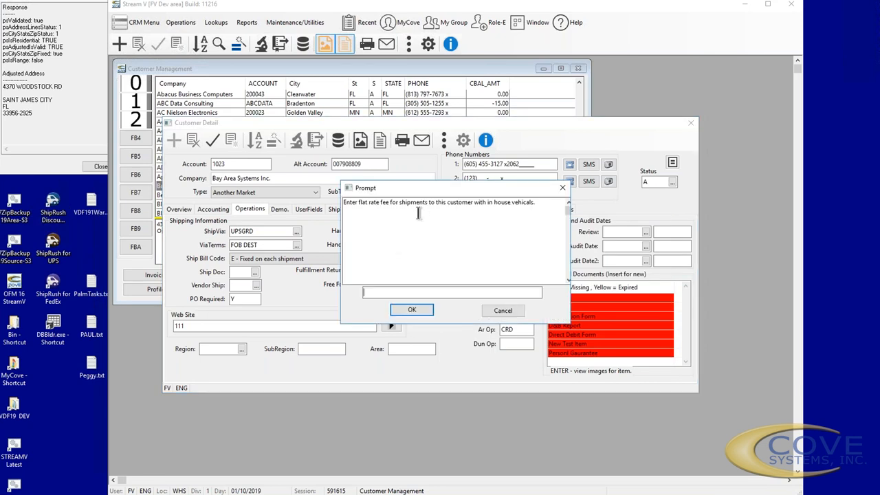
drag(465, 222, 468, 273)
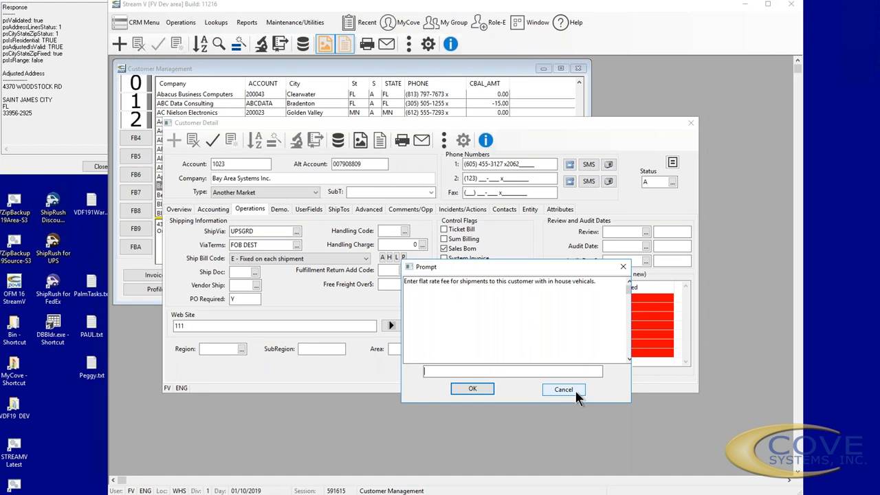
click(564, 390)
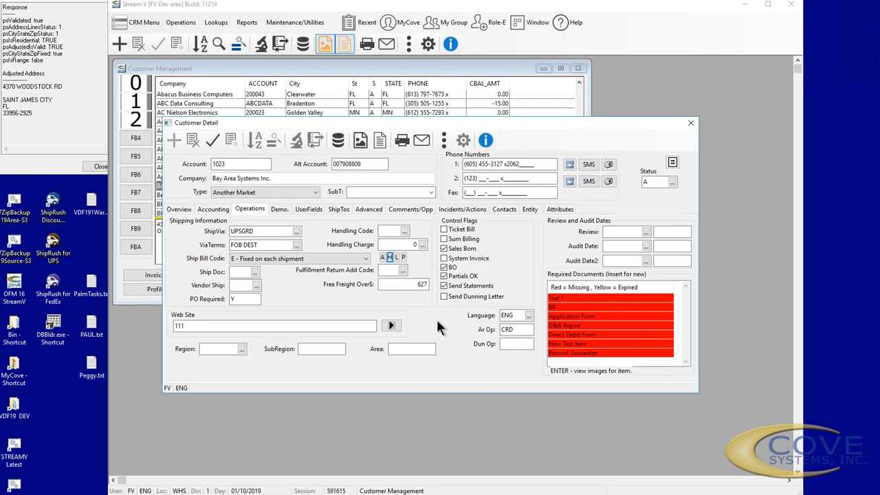
View the flat rate fee prompts for LTL and parcel shipments without entering a fee
click(398, 258)
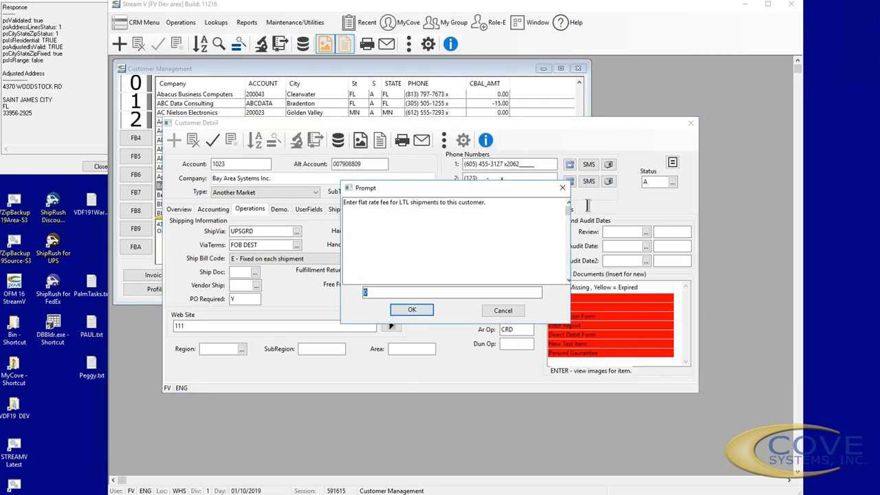
click(563, 190)
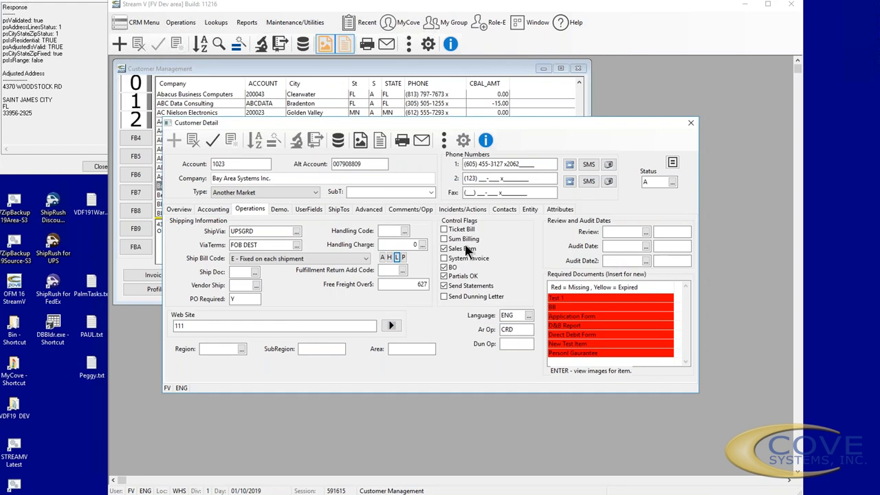
click(405, 258)
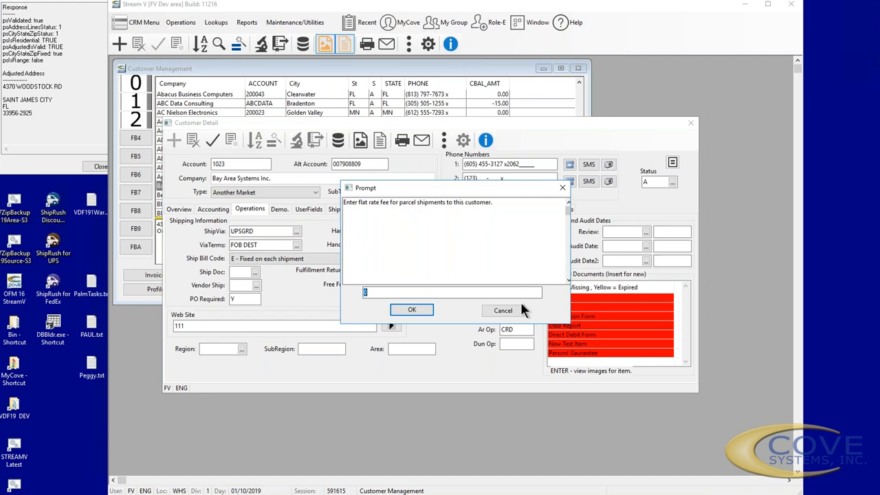
click(504, 310)
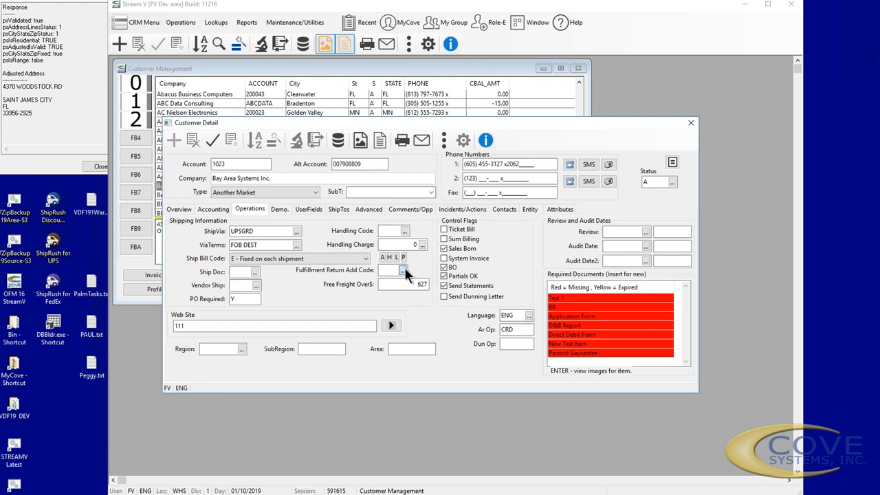
Review the Fulfillment Return Add Code options W, F, R and H, and cancel without choosing one
click(404, 270)
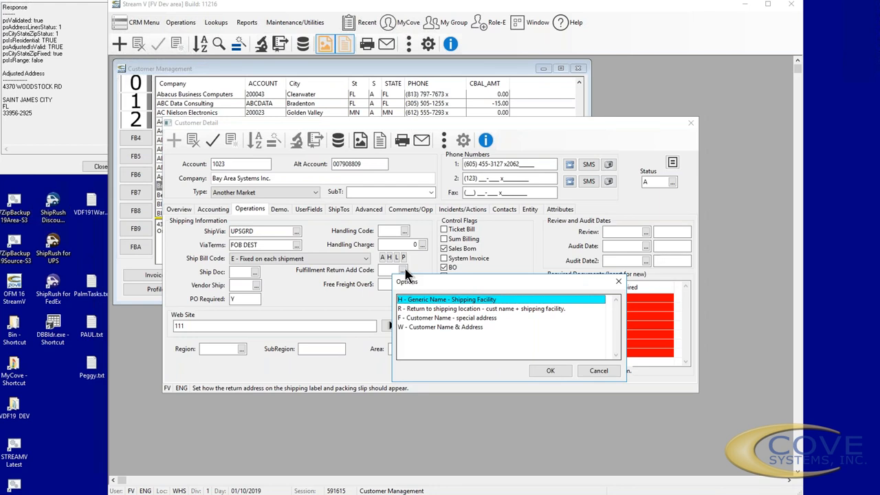
click(447, 327)
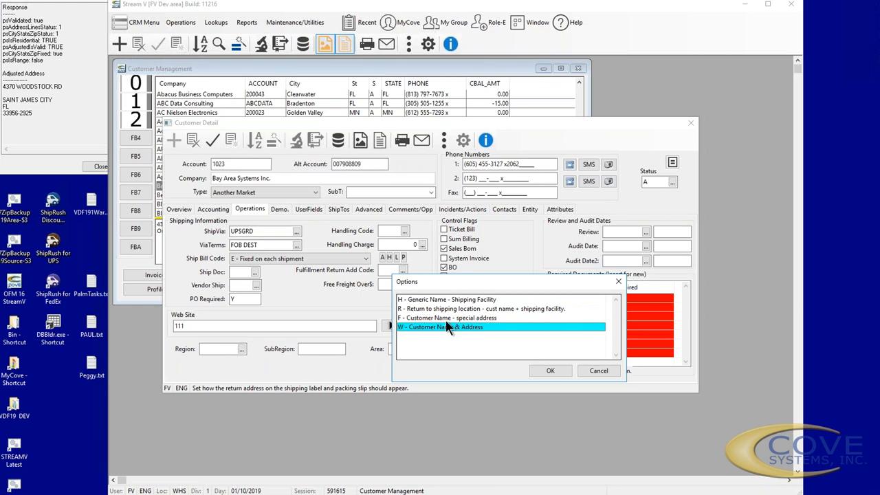
click(445, 319)
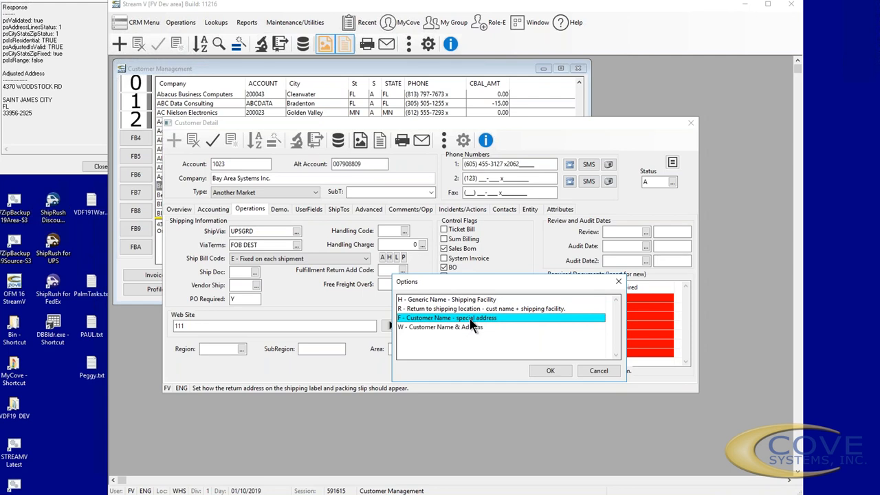
click(448, 309)
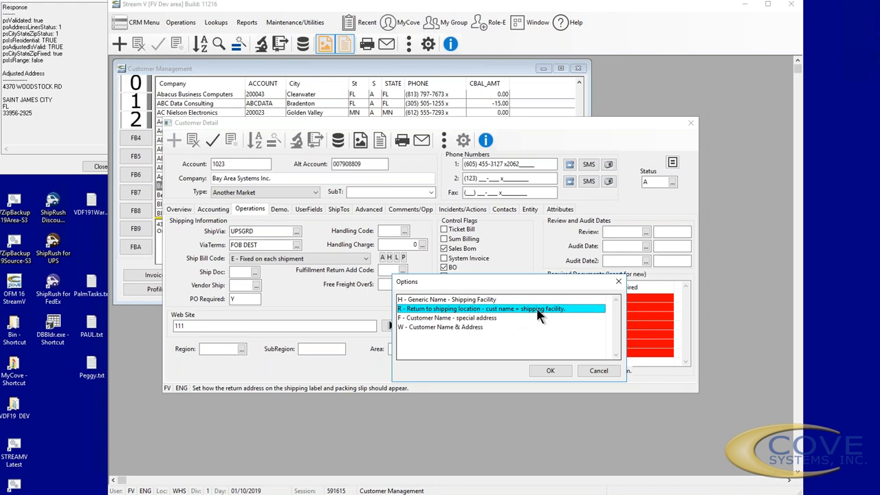
click(452, 301)
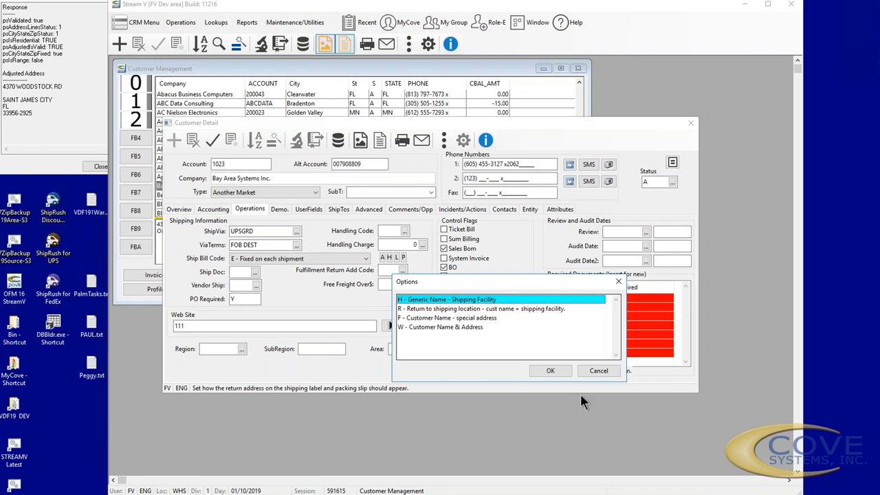
click(595, 377)
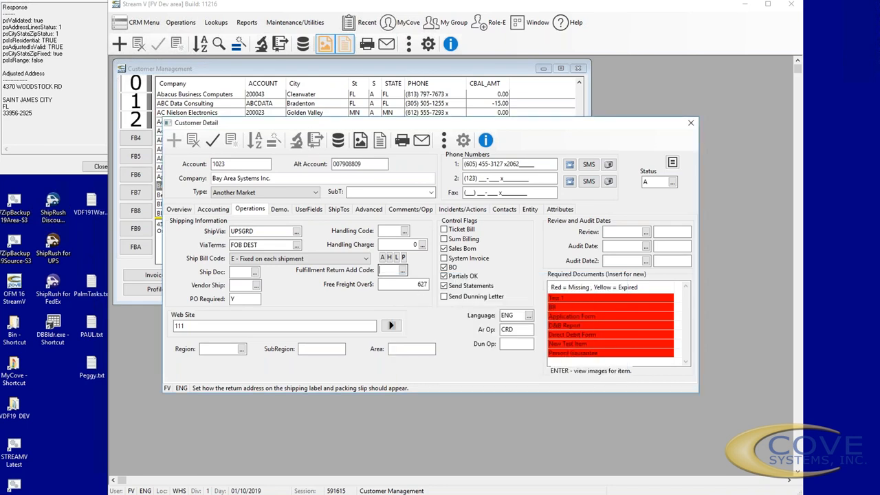
Clear the Free Freight Over$ amount in the customer's shipping information
click(385, 283)
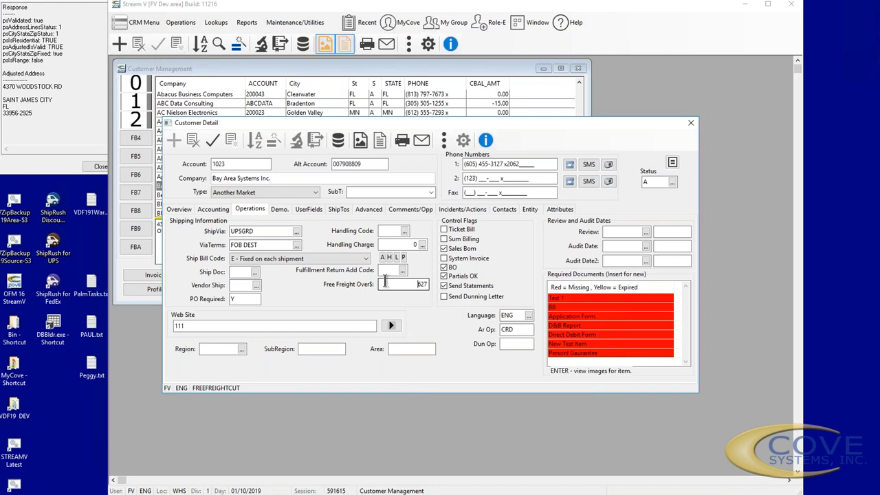
key(BackSpace)
key(BackSpace)
key(BackSpace)
Visit the Web Site field and view the Region validation table without selecting a code
click(203, 326)
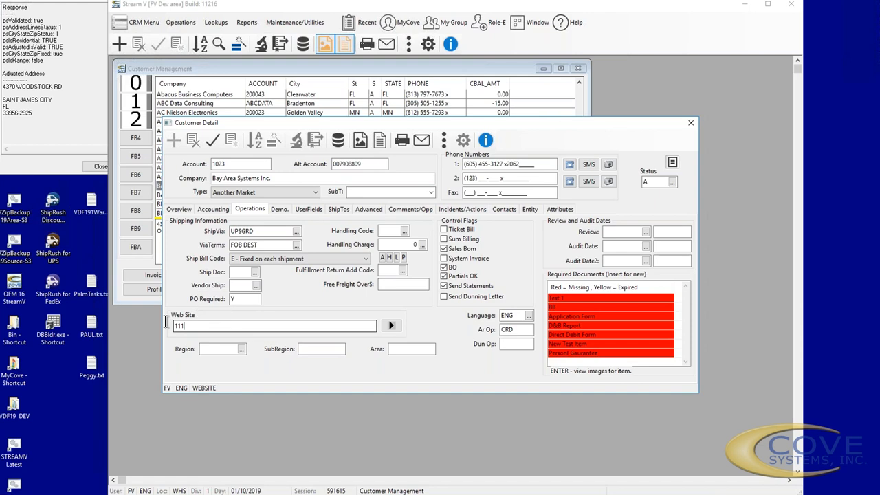
click(242, 348)
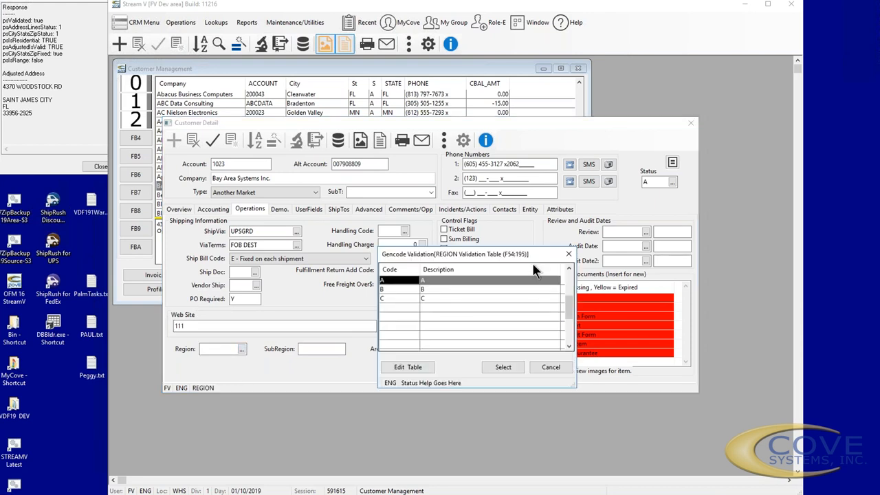
click(569, 254)
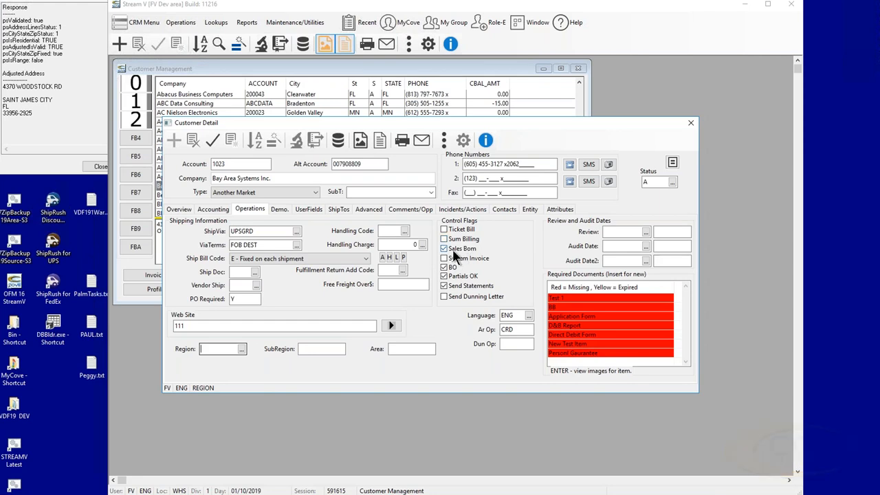
Turn off the Sales Bom control flag and keep the BO and Partials OK flags enabled
click(453, 251)
click(446, 267)
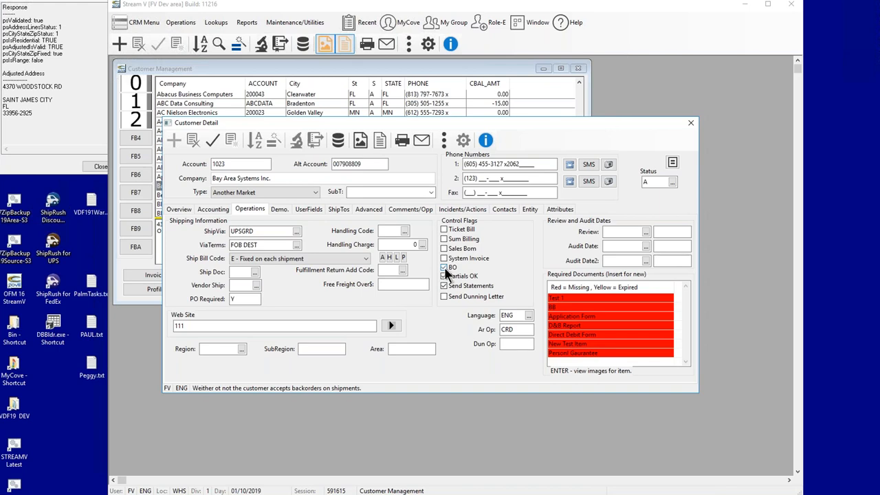
click(445, 267)
click(445, 276)
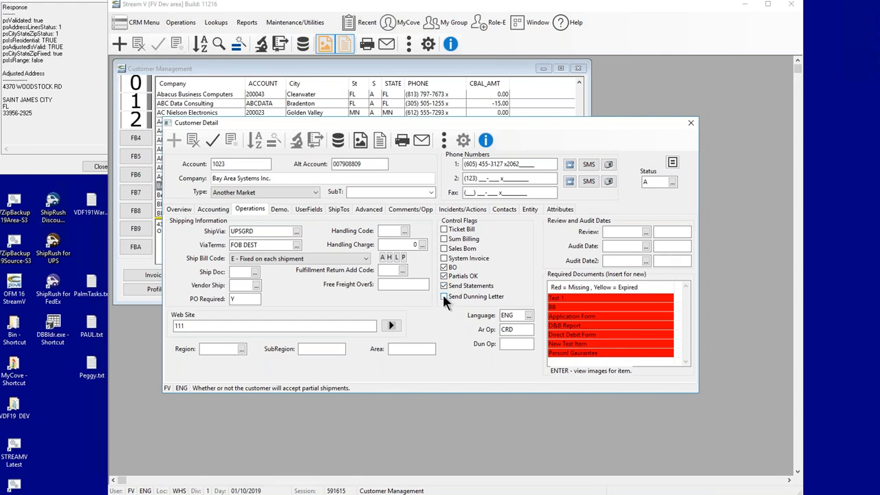
Examine the Ar Op and Dun Op operator fields of the customer without editing them
click(509, 330)
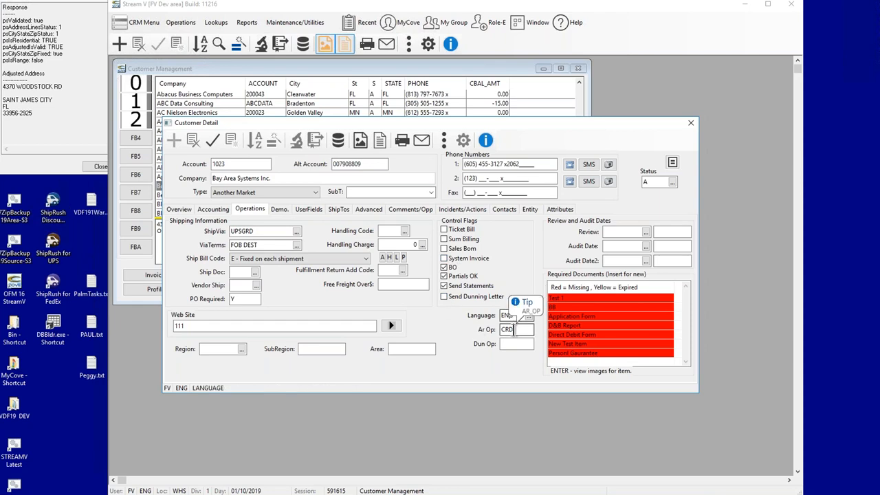
click(510, 330)
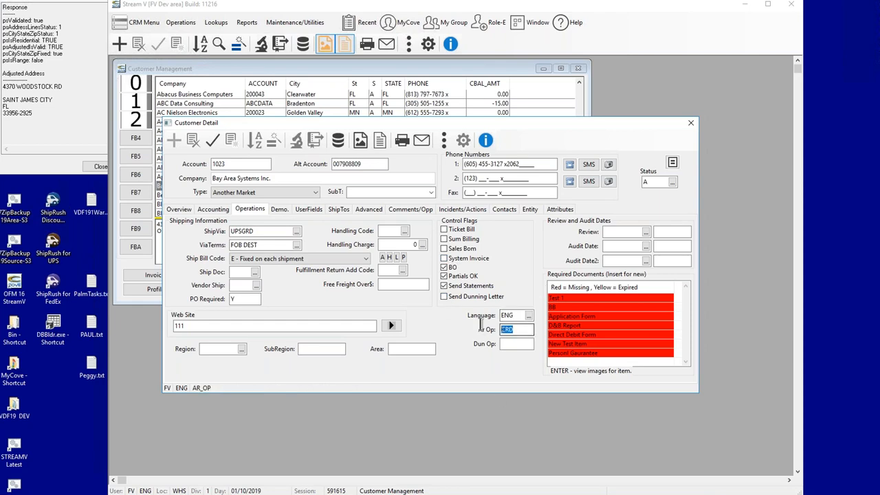
click(521, 345)
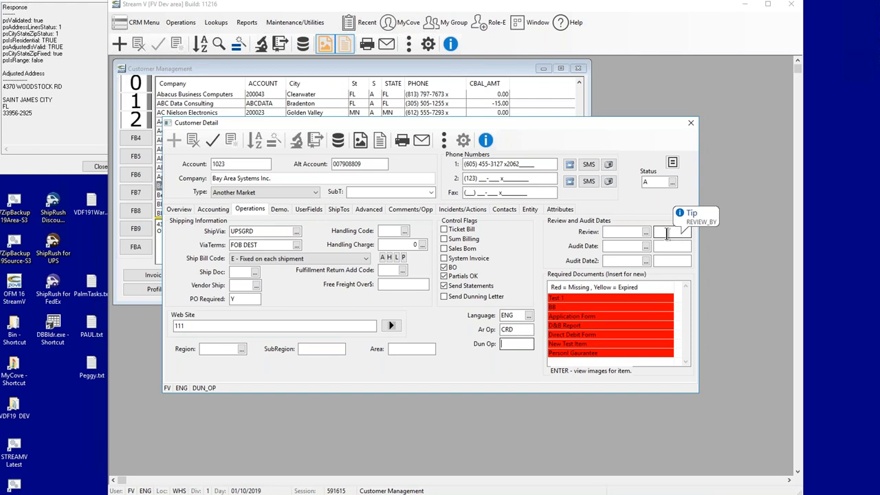
Set the customer's Review date to 01/10/2019 and go to the adjoining reviewer field
click(645, 232)
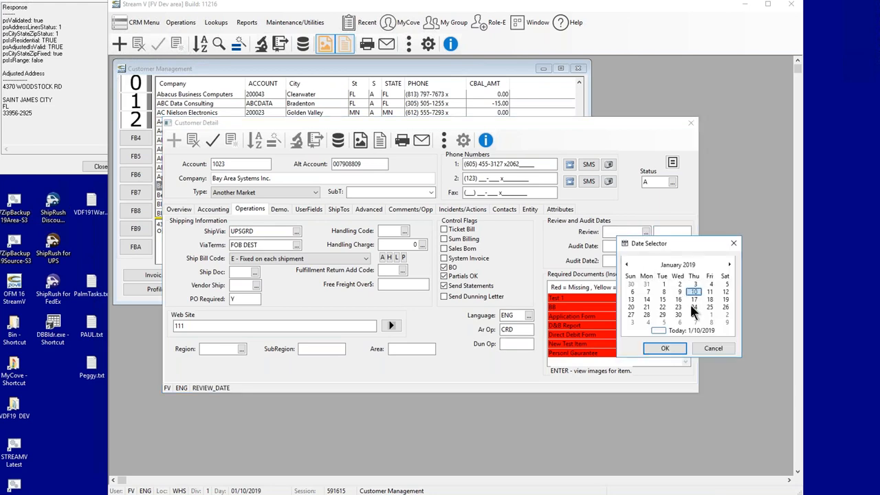
click(672, 348)
click(671, 233)
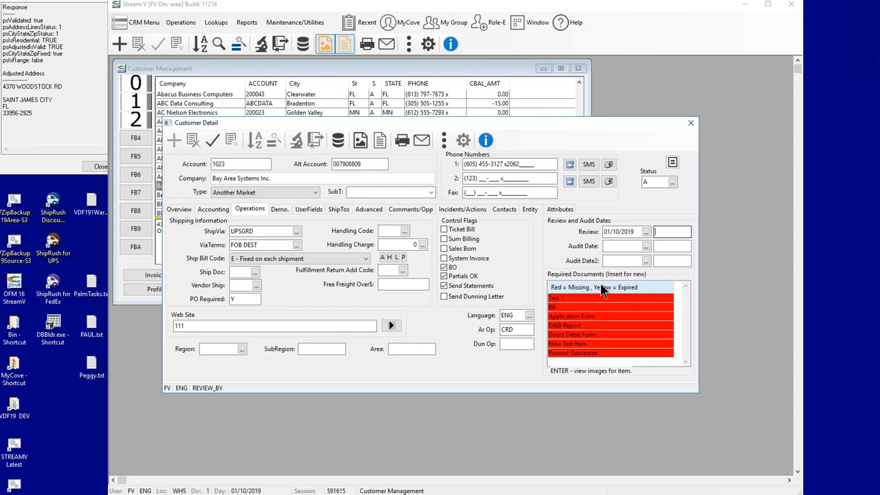
View the stored images for the D&B Report in the required documents list and close the image lookup
click(586, 327)
double_click(587, 326)
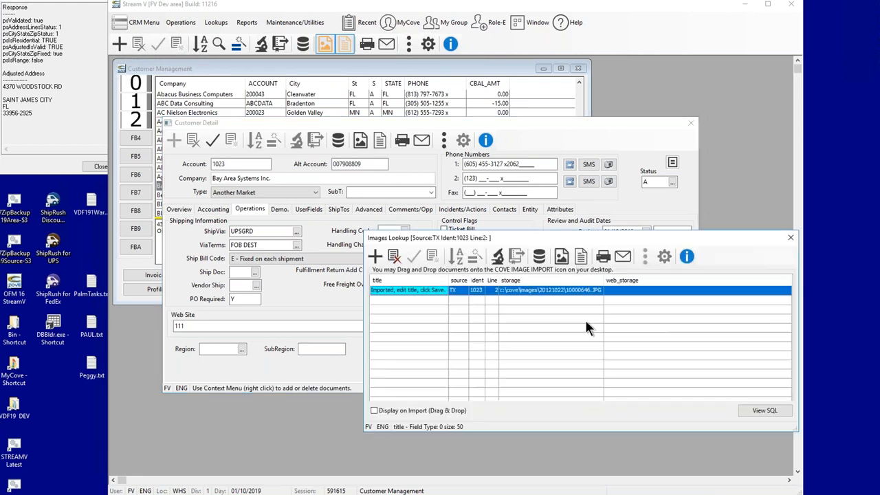
drag(576, 238, 577, 262)
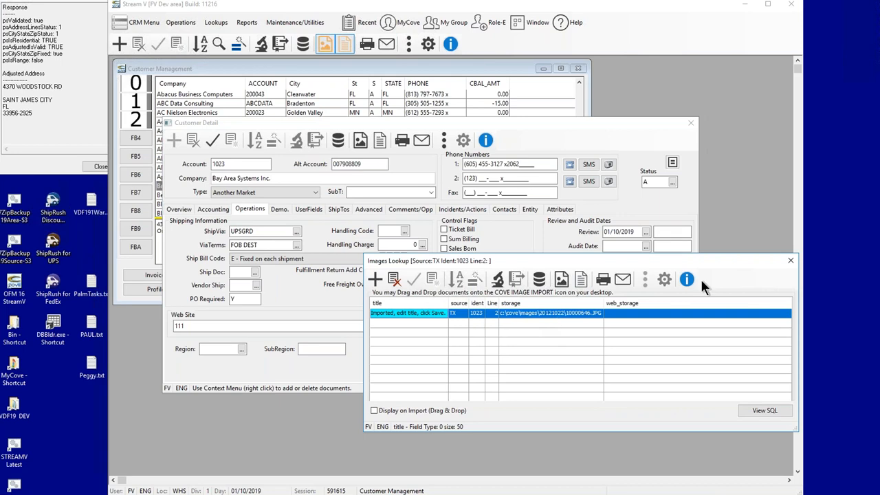
click(788, 260)
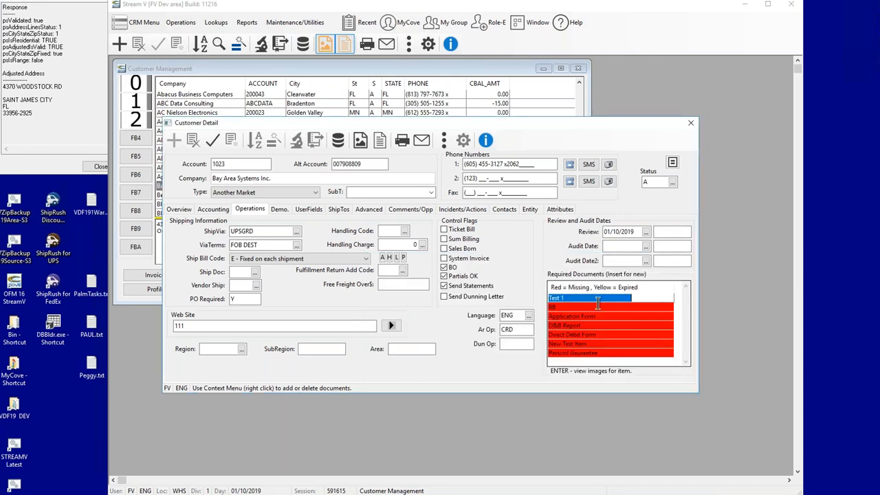